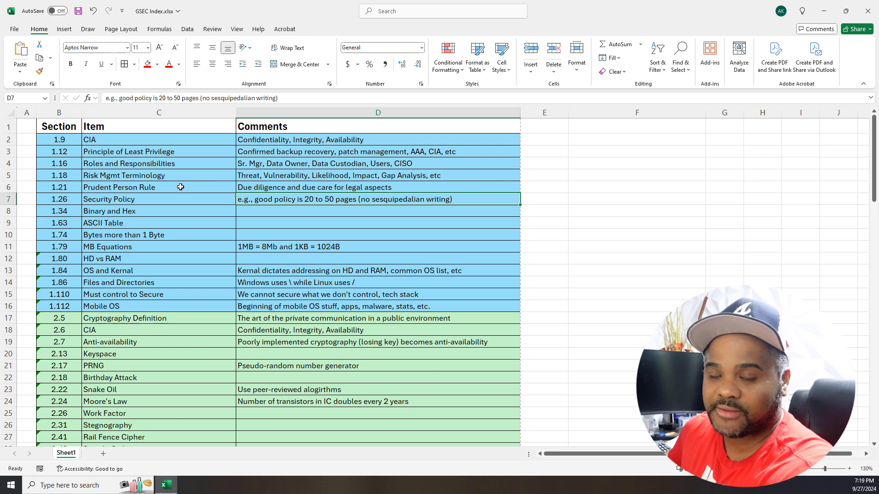
left_click(204, 202)
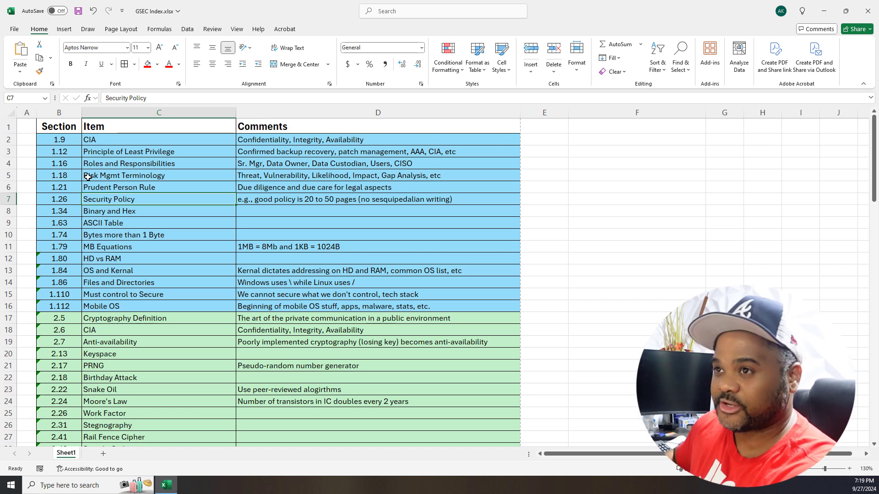
scroll(183, 188, "down", 20)
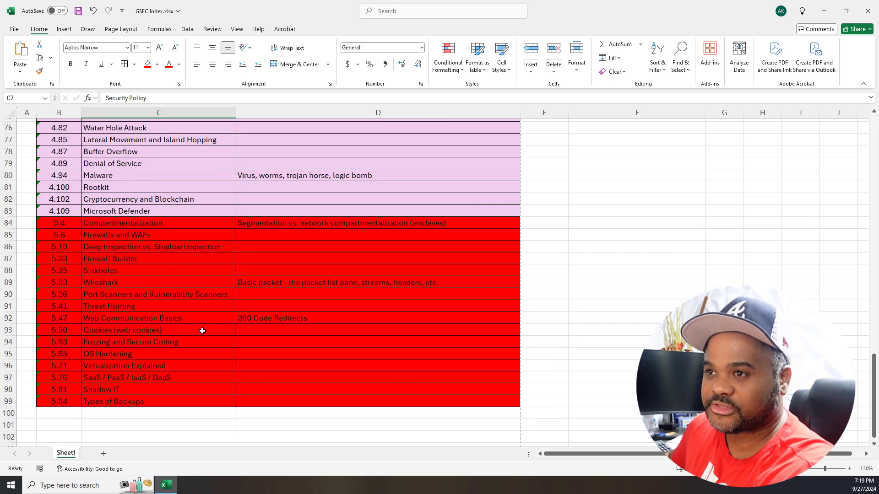
scroll(175, 283, "up", 20)
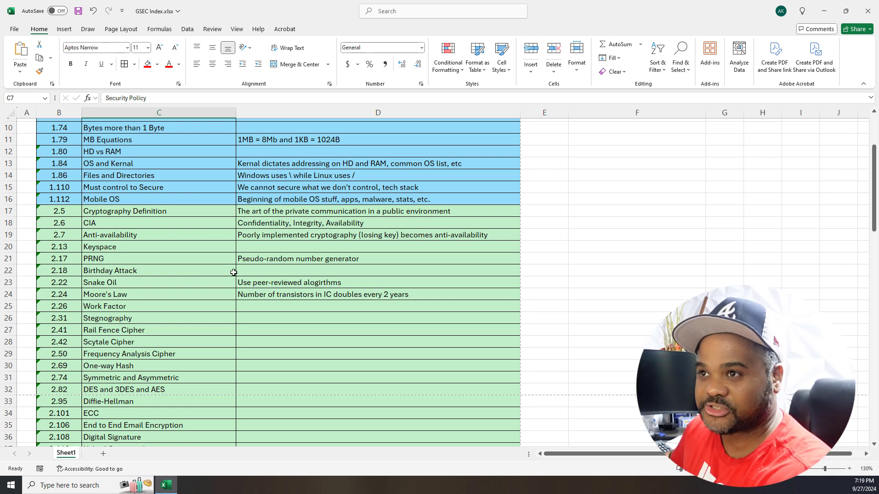
Change the fill of the red section 5 rows, cells B84 through D99, to light grey
scroll(234, 273, "down", 20)
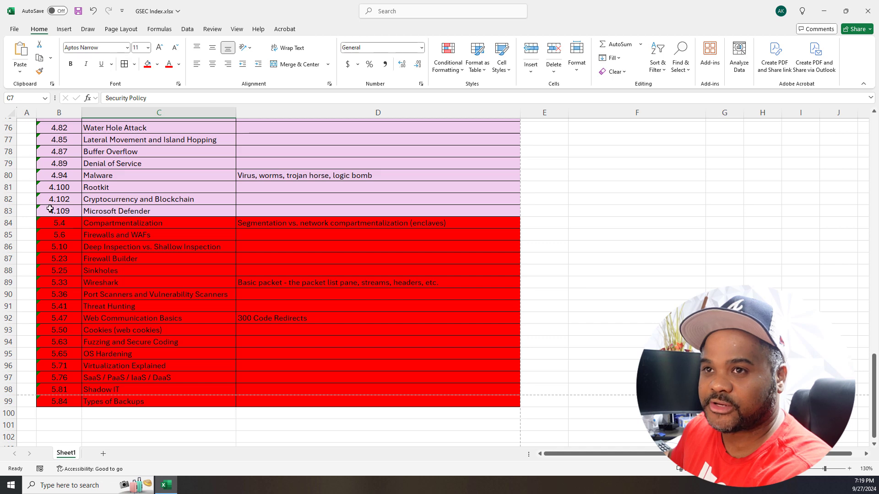
left_click(56, 222)
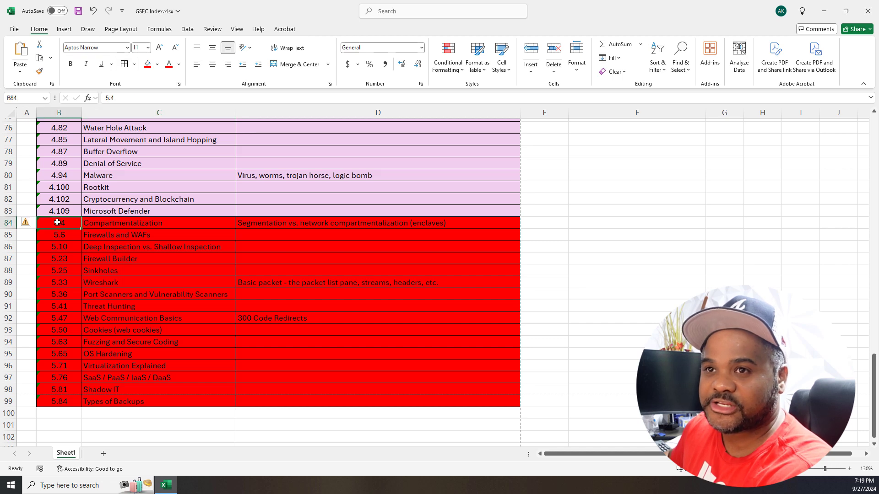
left_click(68, 112)
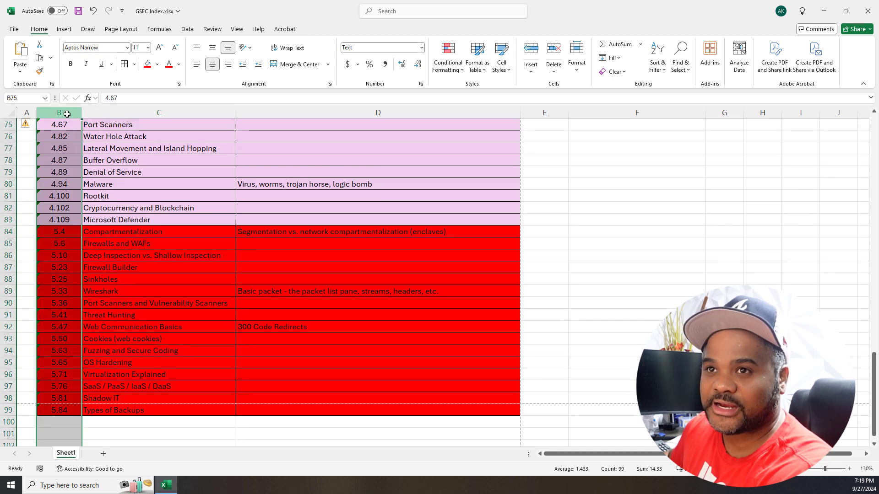
left_click(62, 232)
mouse_move(75, 227)
left_mouse_down()
mouse_move(247, 238)
mouse_move(303, 309)
mouse_move(318, 408)
left_mouse_up()
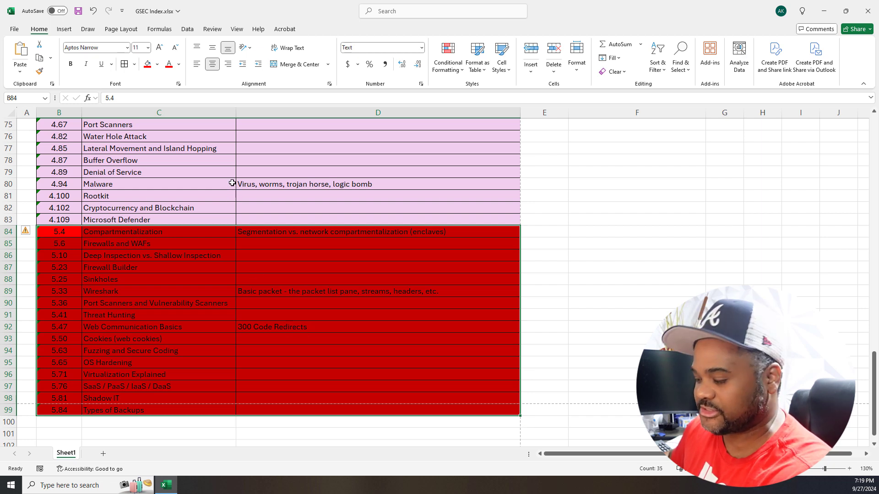
left_click(158, 68)
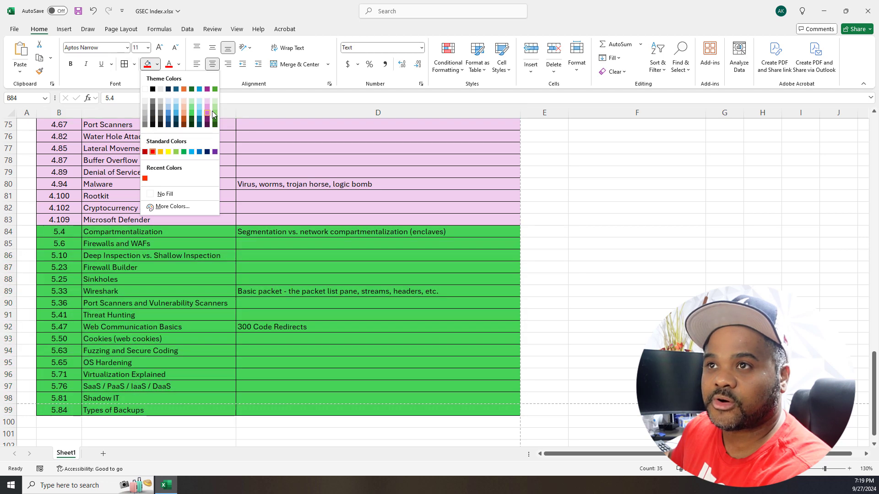
left_click(160, 105)
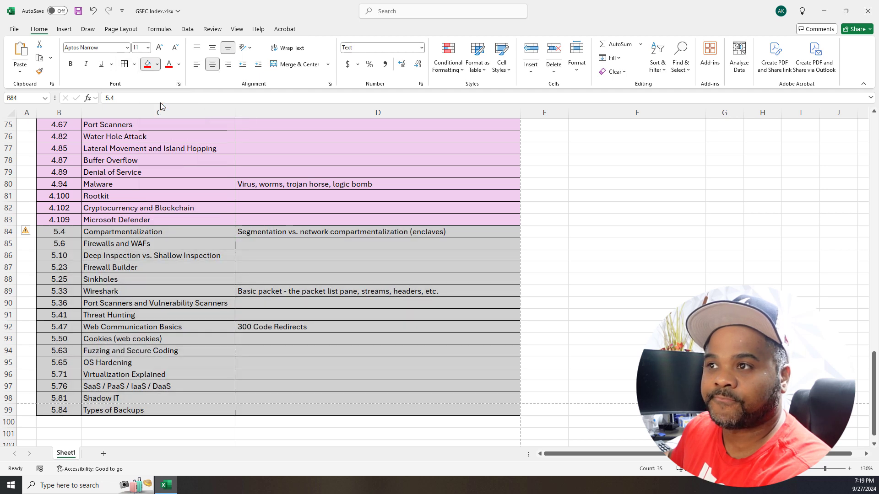
Add a second blank worksheet to the workbook
scroll(305, 221, "up", 5)
scroll(370, 263, "up", 20)
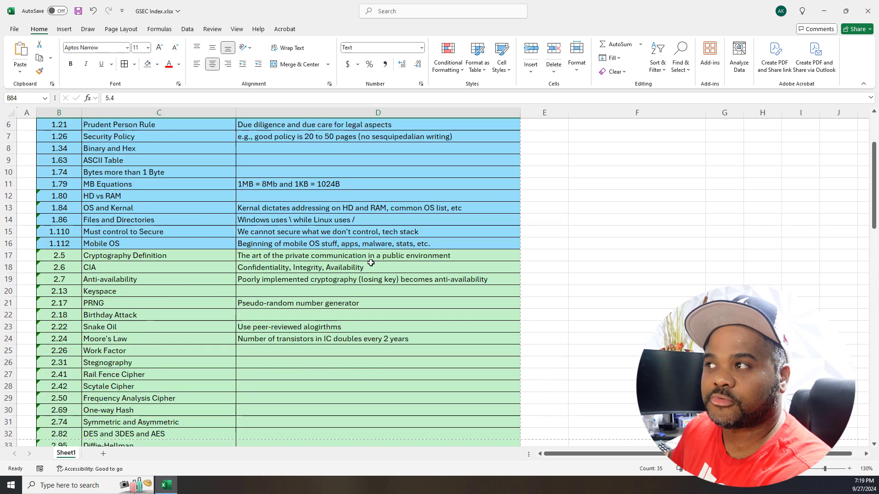
left_click(370, 261)
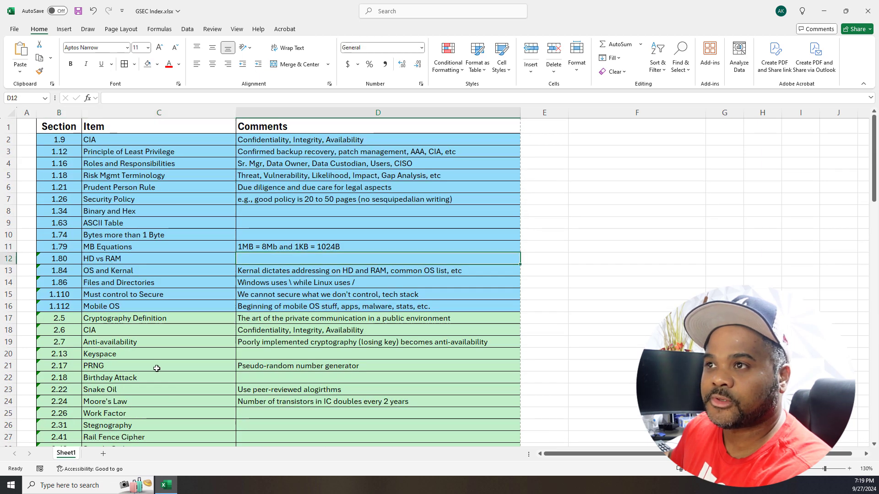
left_click(103, 454)
Copy columns A through E of Sheet1 and paste them into the same columns of Sheet2
left_click(66, 453)
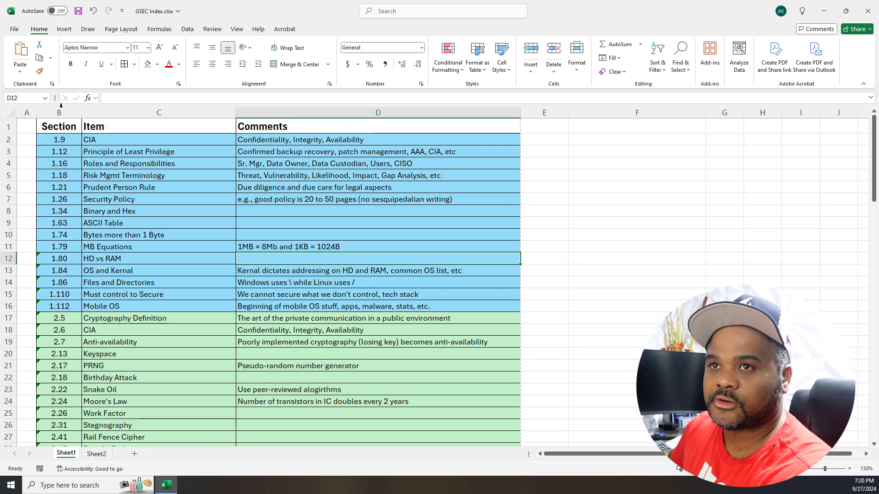
left_click(27, 112)
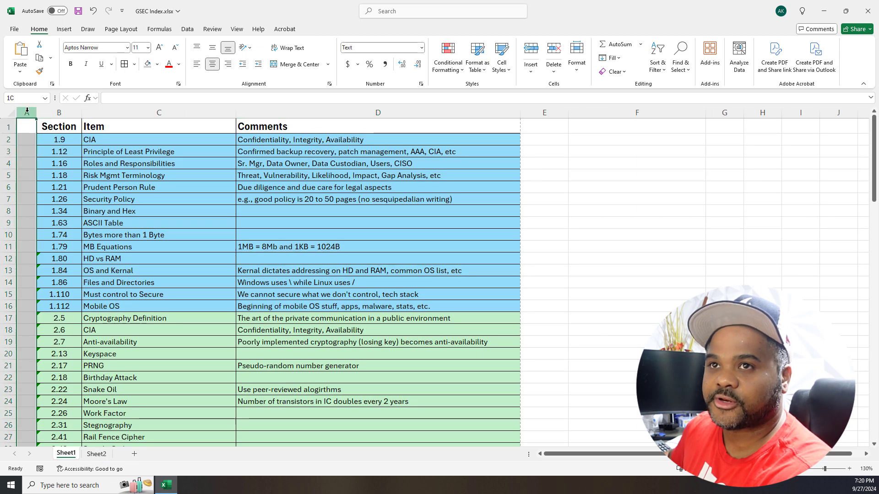
left_click_drag(27, 112, 529, 115)
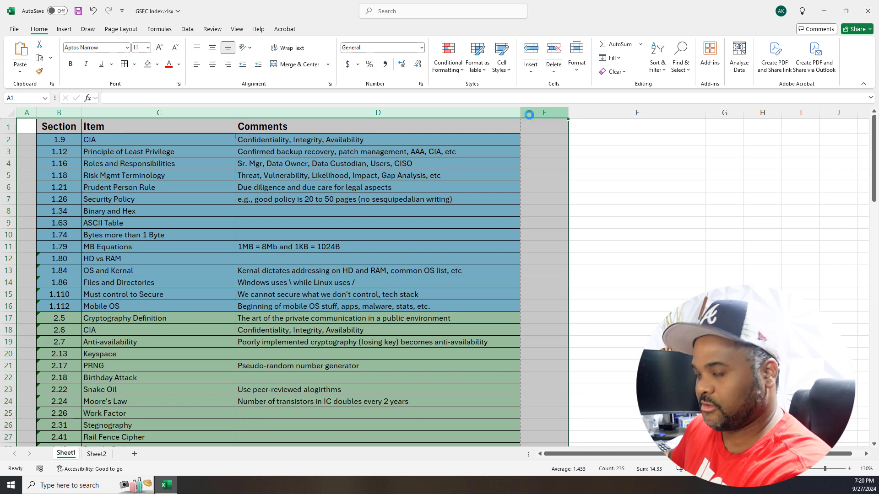
key("ctrl+c")
left_click(94, 453)
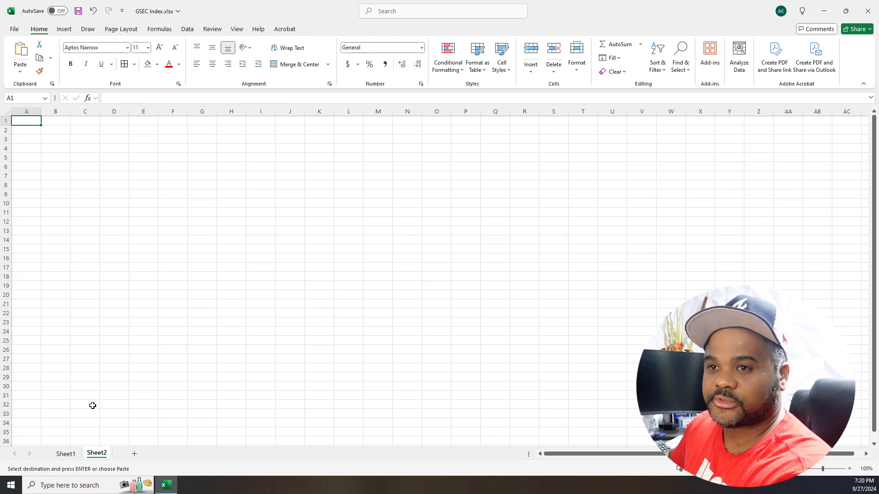
left_click_drag(24, 110, 130, 114)
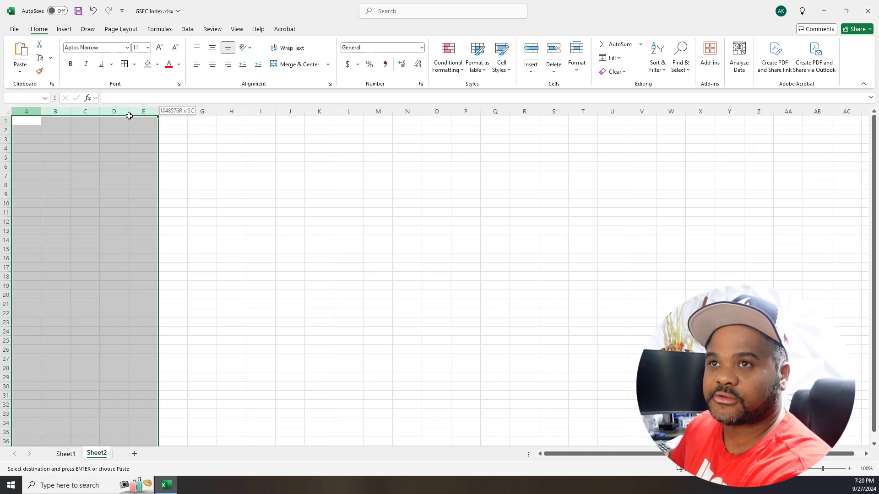
key("ctrl+v")
left_click(213, 225)
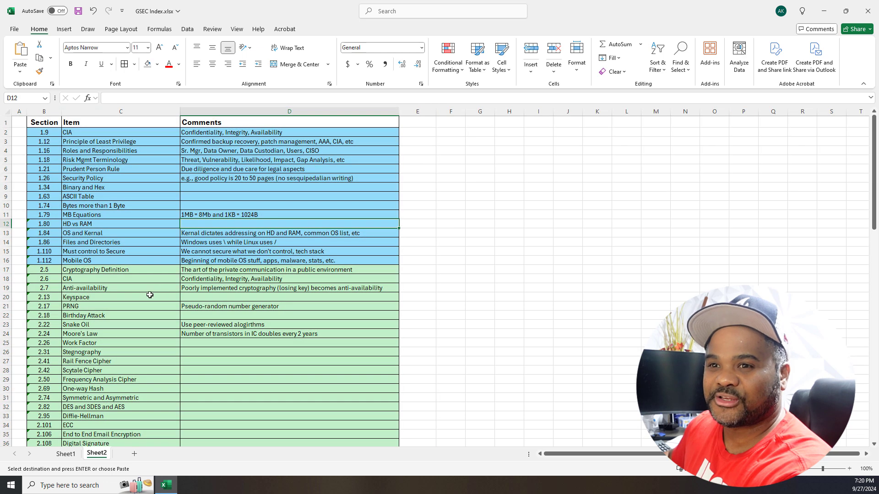
Insert a third worksheet right after Sheet1 and paste the copied index columns A through E into it
left_click(66, 453)
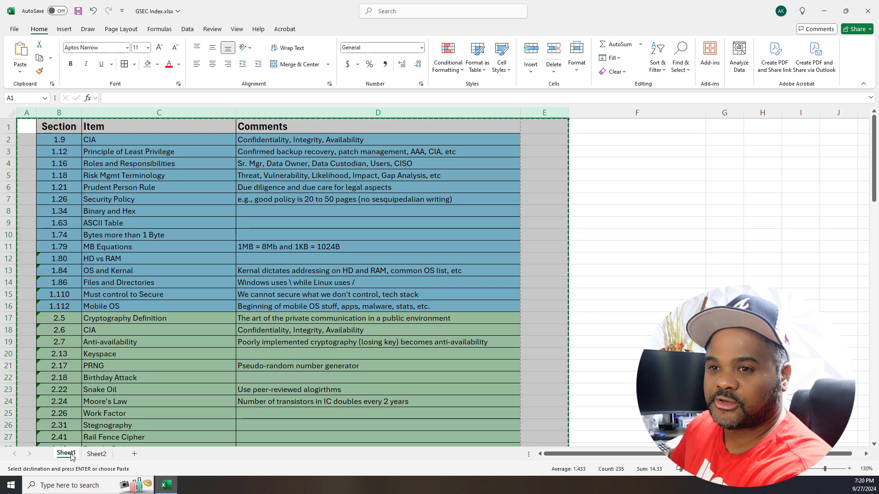
left_click(134, 454)
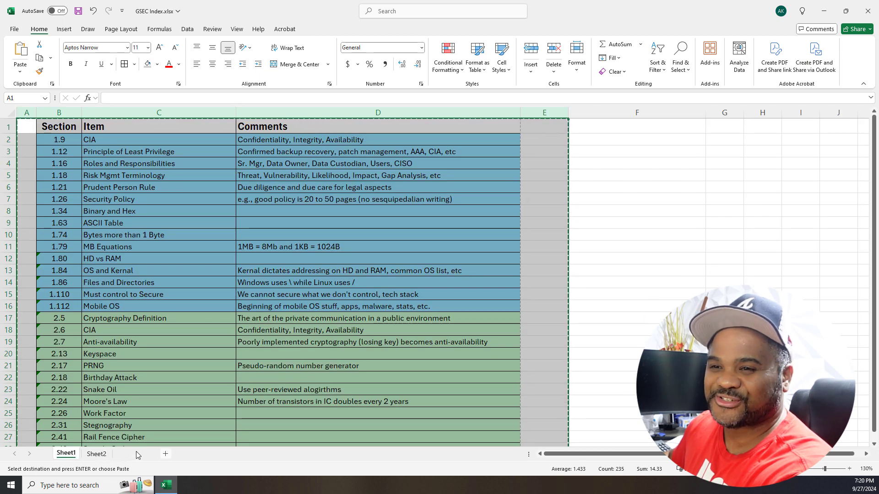
left_click_drag(25, 109, 156, 108)
key("ctrl+v")
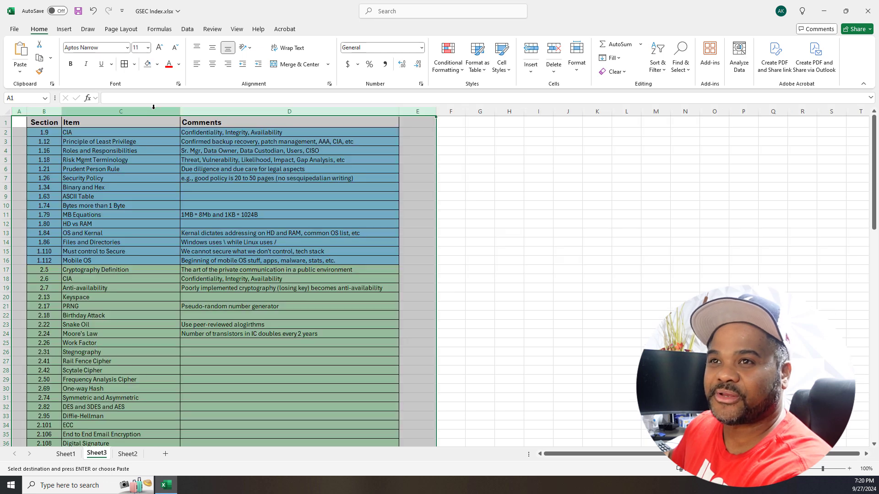
Rename Sheet1 as Original
left_click(71, 457)
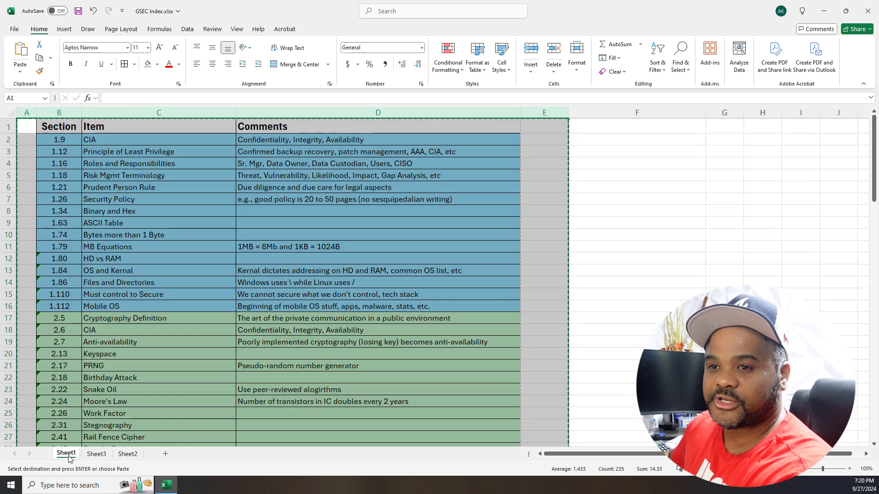
right_click(68, 457)
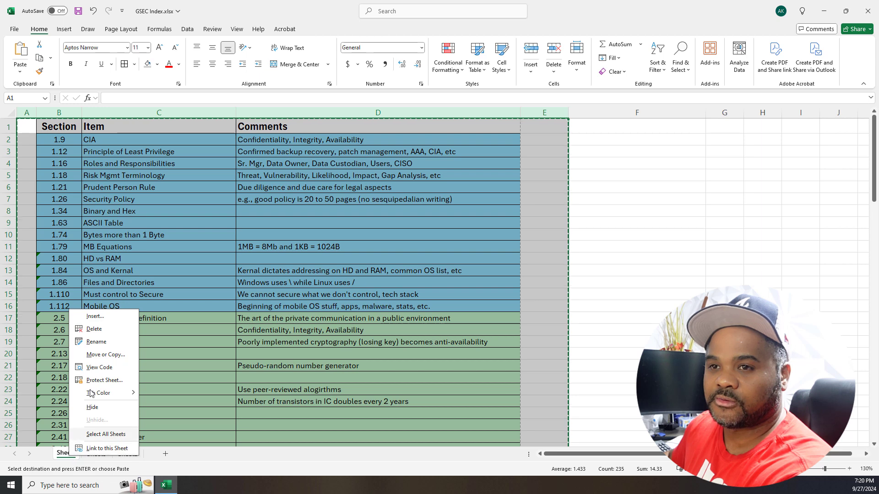
left_click(96, 342)
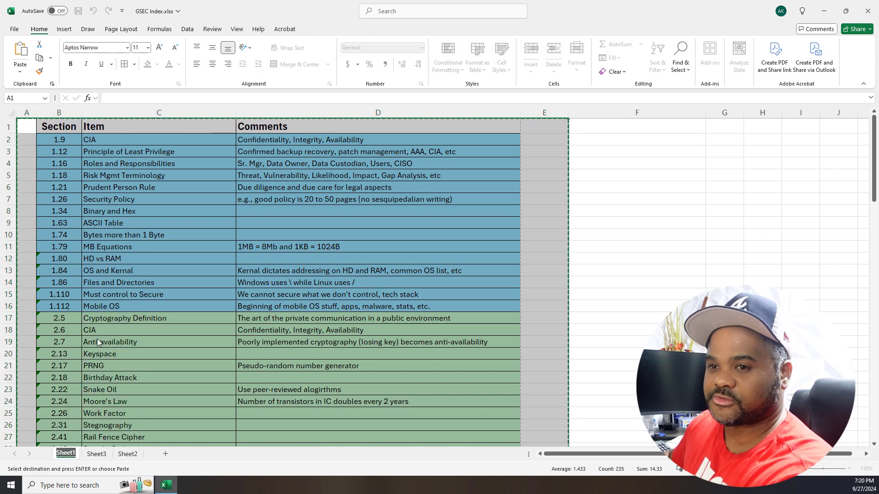
type("Original")
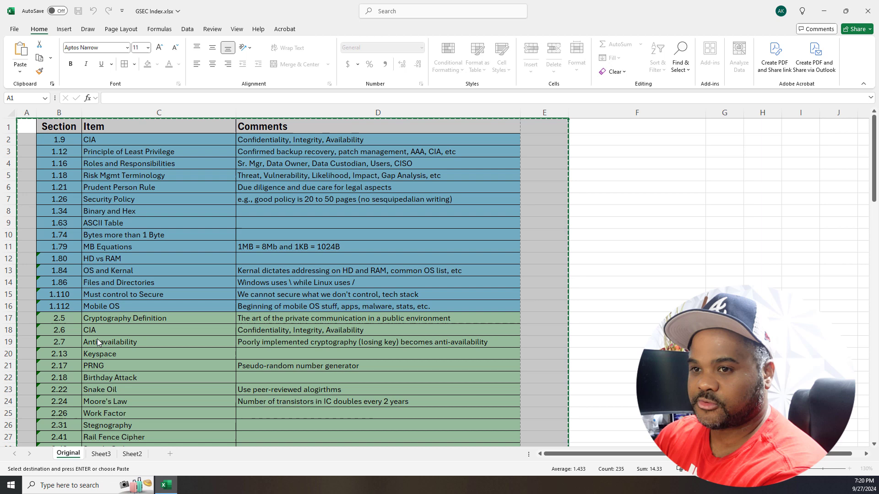
key("Return")
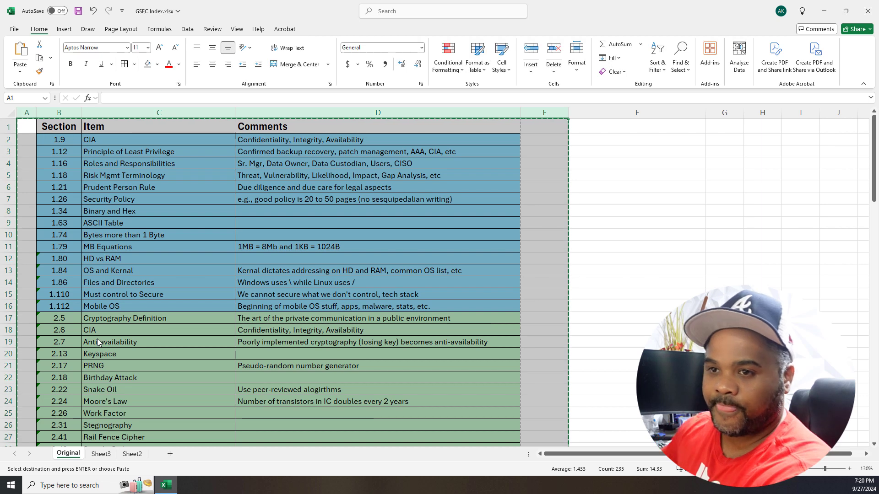
Sort the whole index on Sheet3 by the Item column, on cell values from A to Z, treating the first row as headers
left_click(101, 454)
left_click(103, 388)
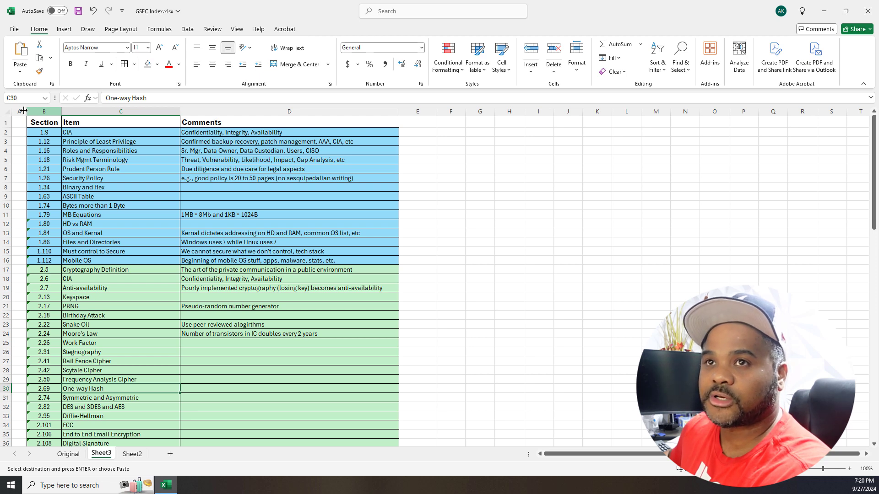
left_click(8, 111)
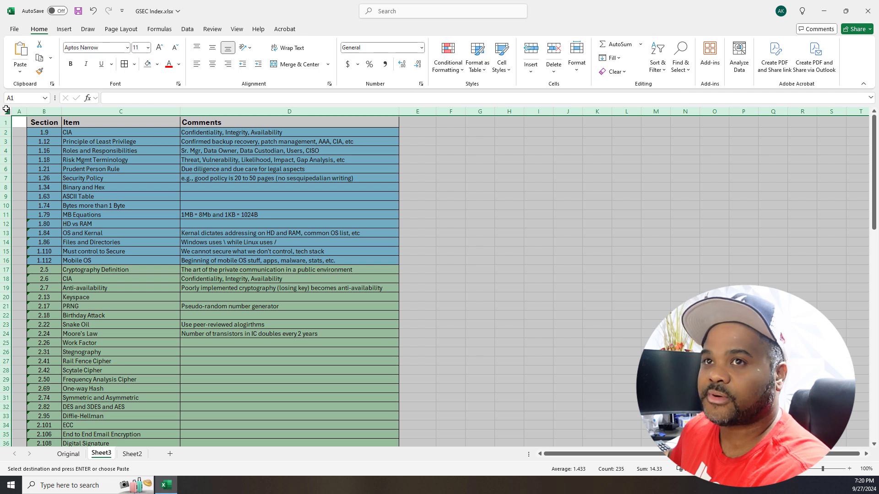
left_click(660, 70)
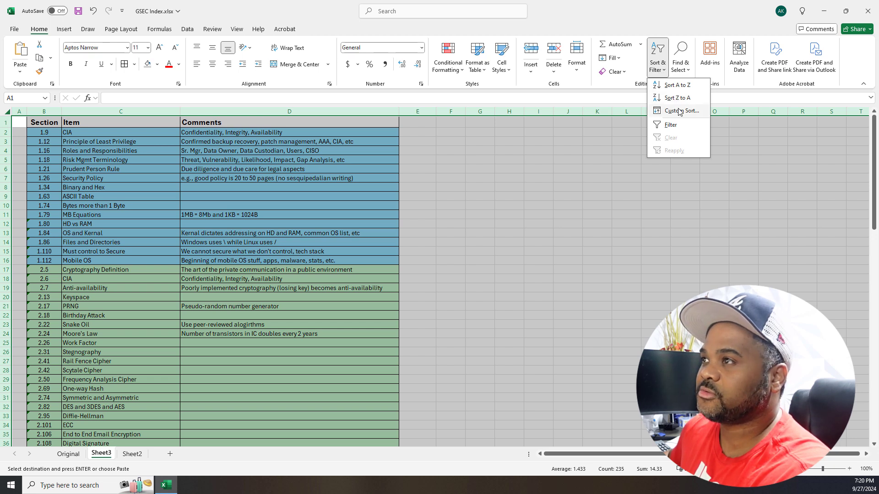
key("Escape")
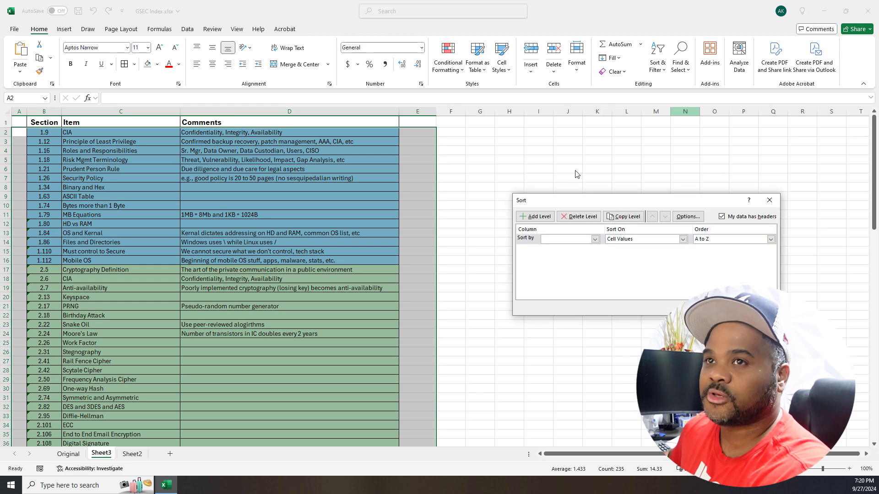
left_click(595, 239)
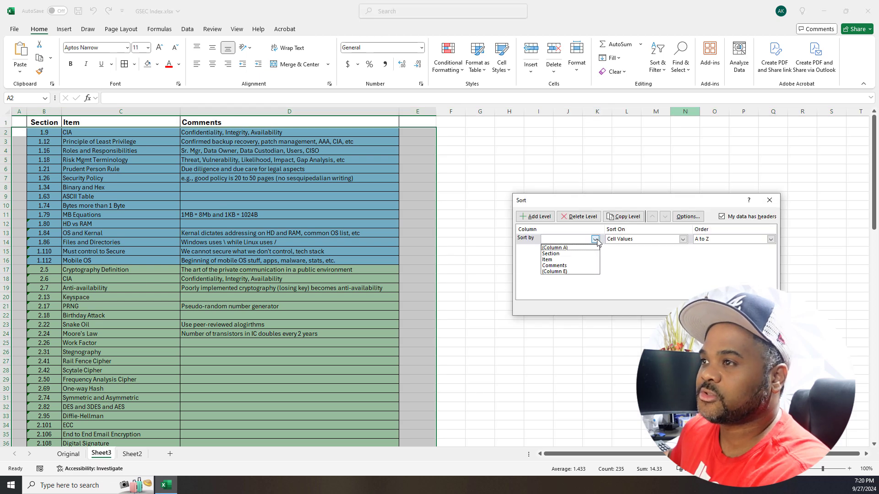
left_click(584, 260)
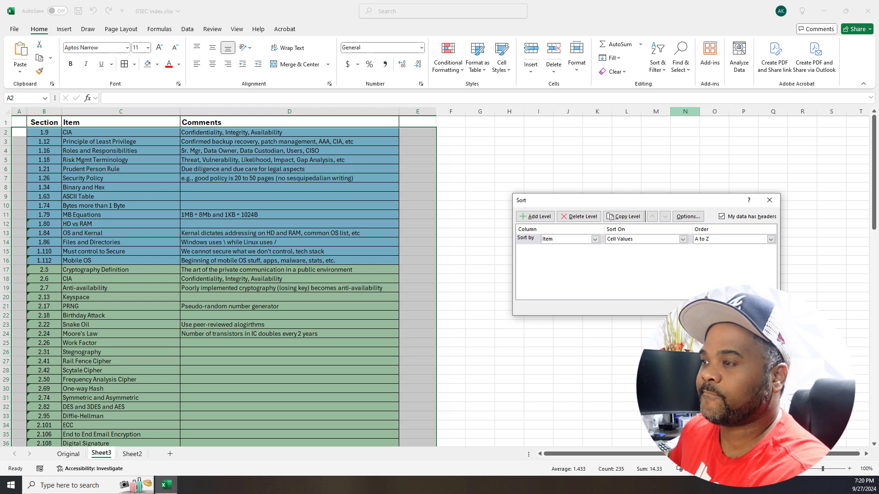
key("Return")
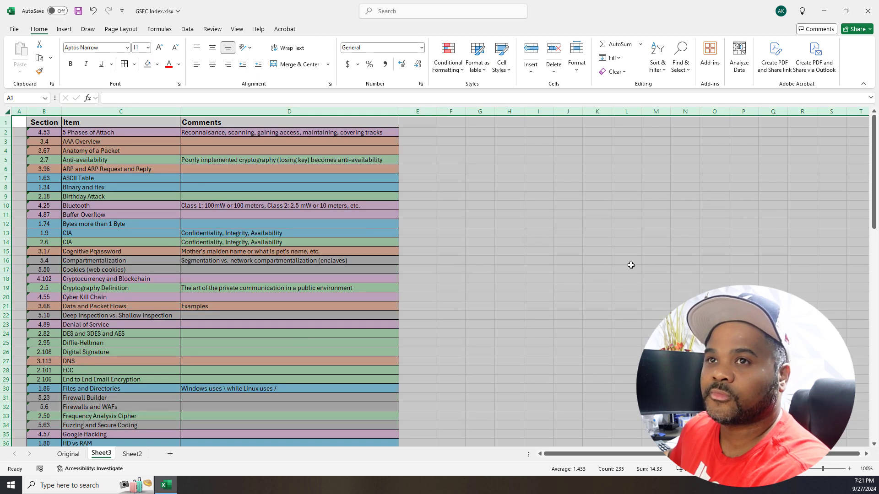
Sort Sheet3 by Item and then by Section, both on cell values A to Z, sorting numbers and numbers stored as text separately
left_click(657, 68)
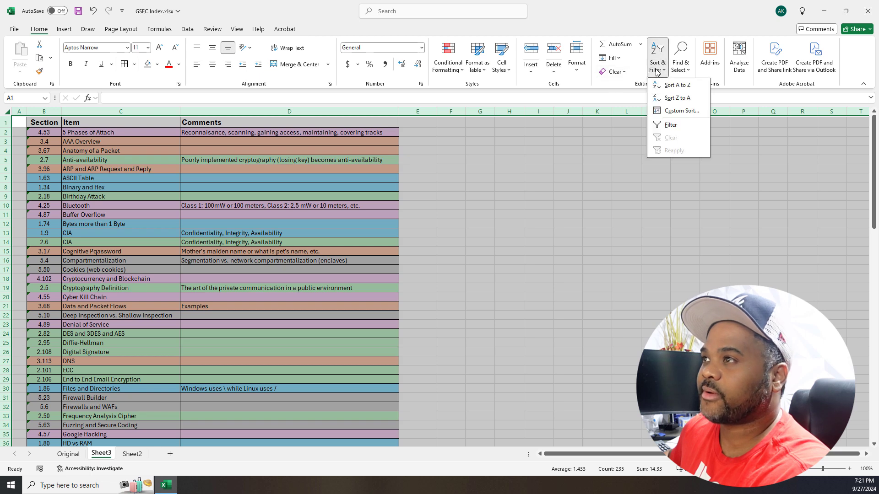
left_click(673, 110)
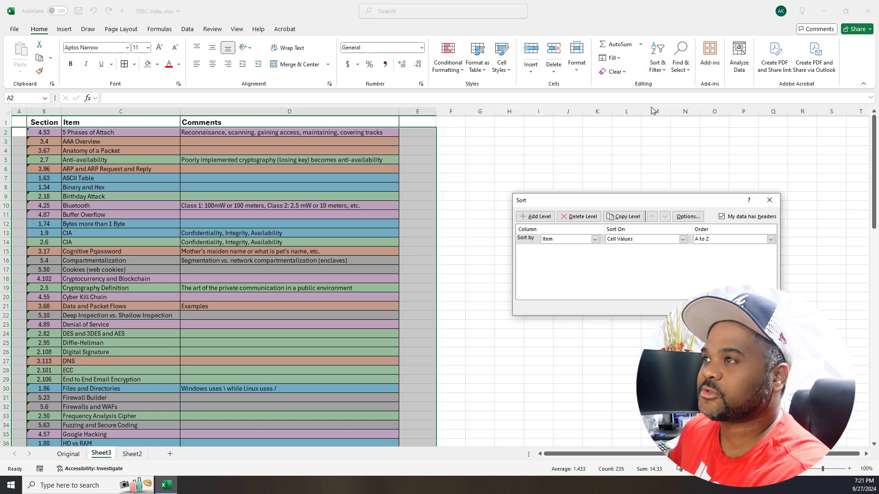
left_click(537, 216)
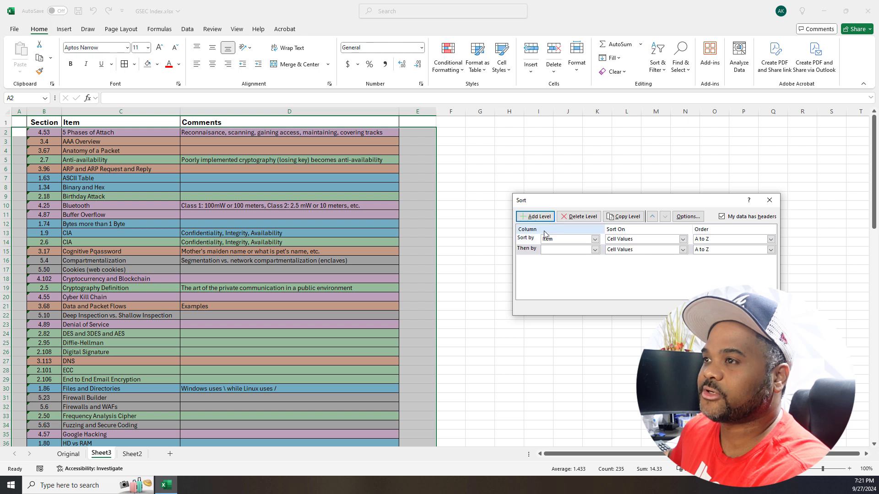
left_click(593, 249)
left_click(584, 267)
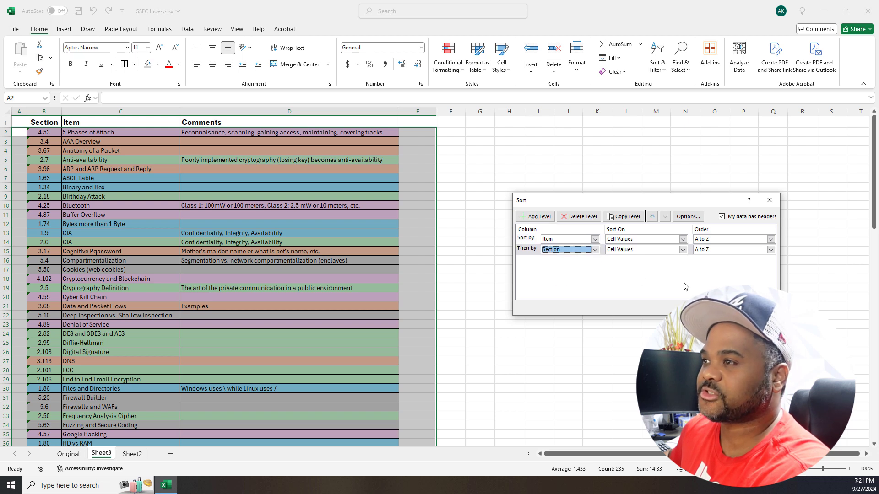
left_click(720, 306)
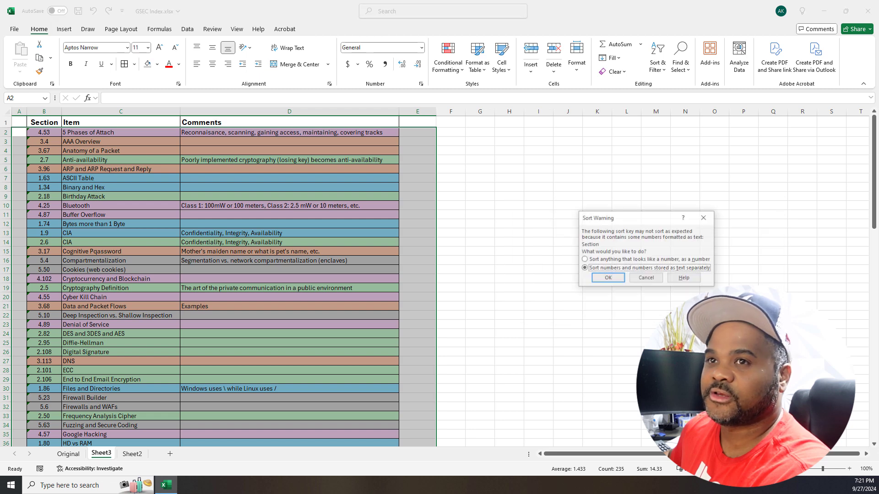
left_click(584, 268)
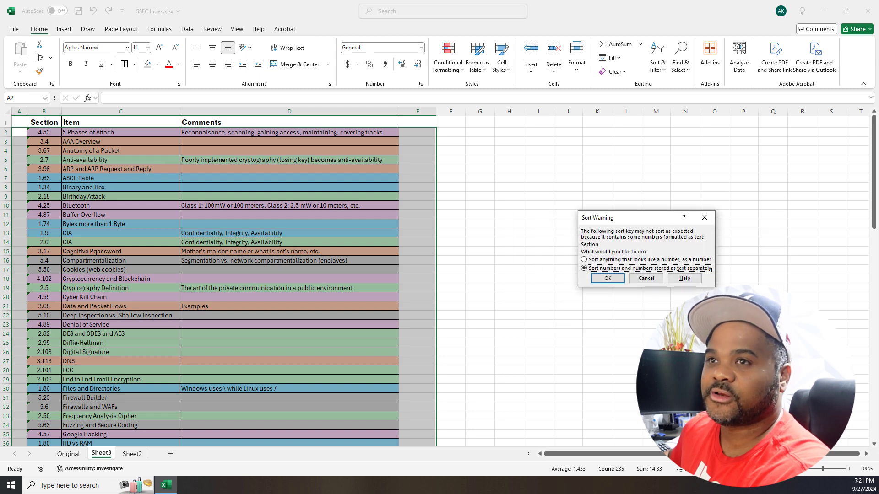
left_click(607, 278)
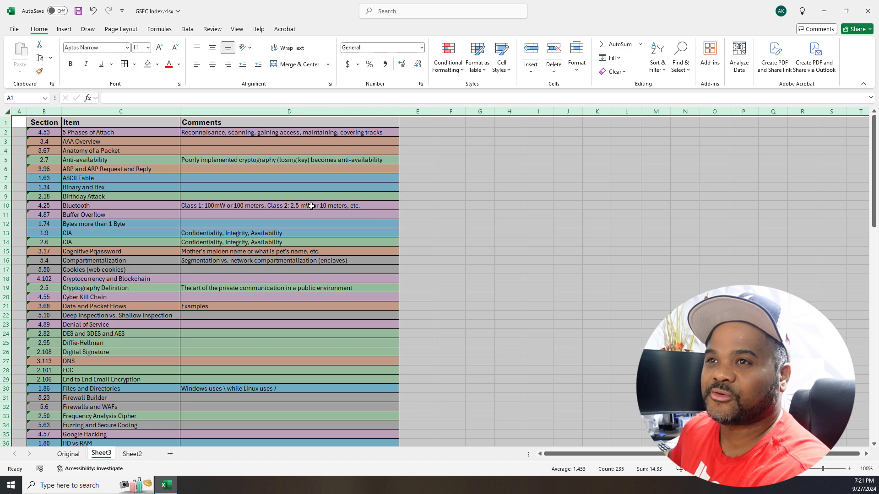
scroll(130, 209, "down", 4)
scroll(130, 208, "up", 4)
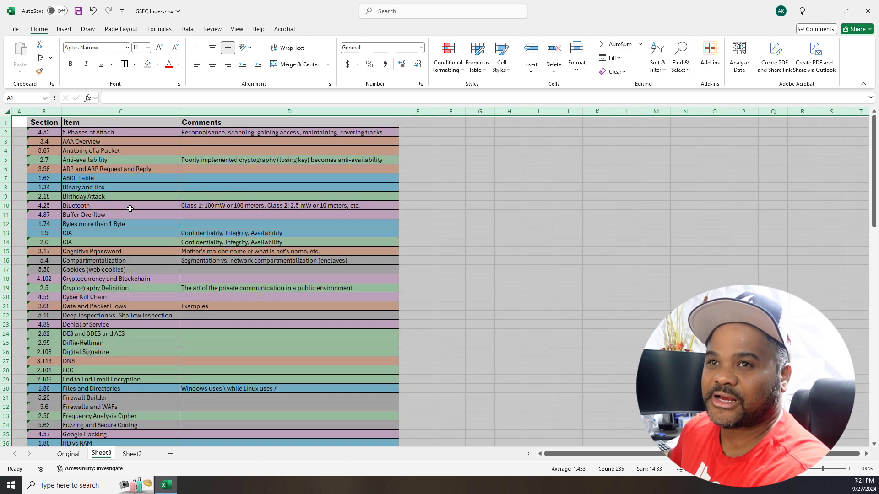
scroll(124, 210, "down", 17)
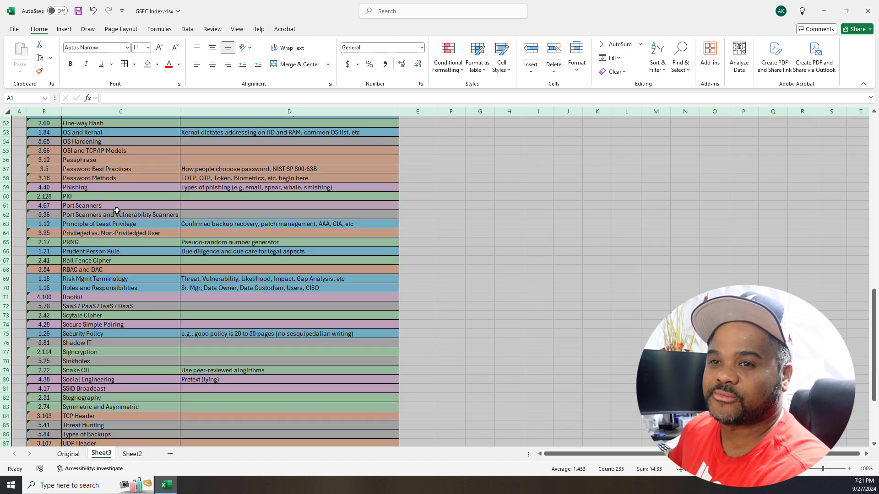
scroll(117, 211, "up", 17)
left_click(245, 189)
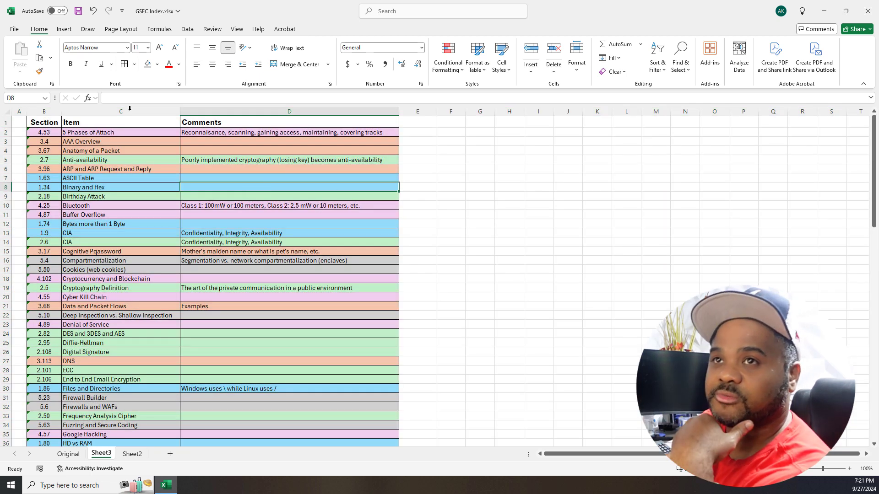
Set the sheet's print layout to landscape orientation and review the pages in the print preview
left_click(15, 29)
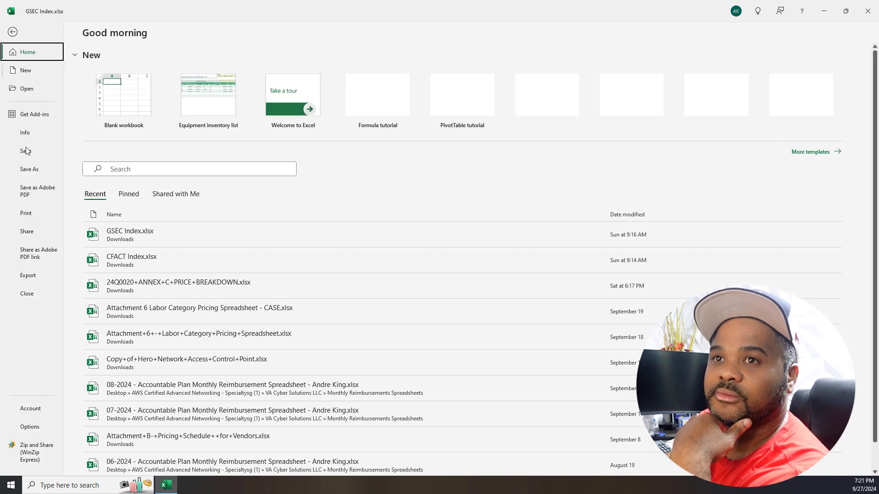
left_click(29, 214)
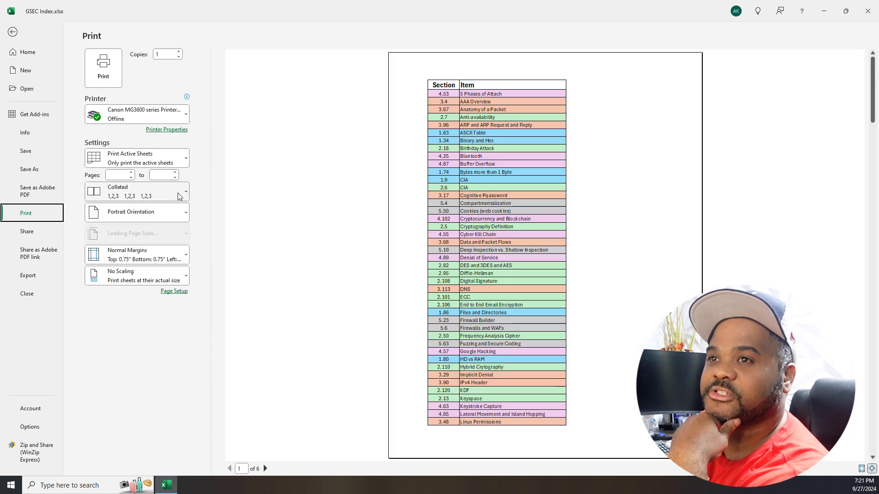
left_click(182, 210)
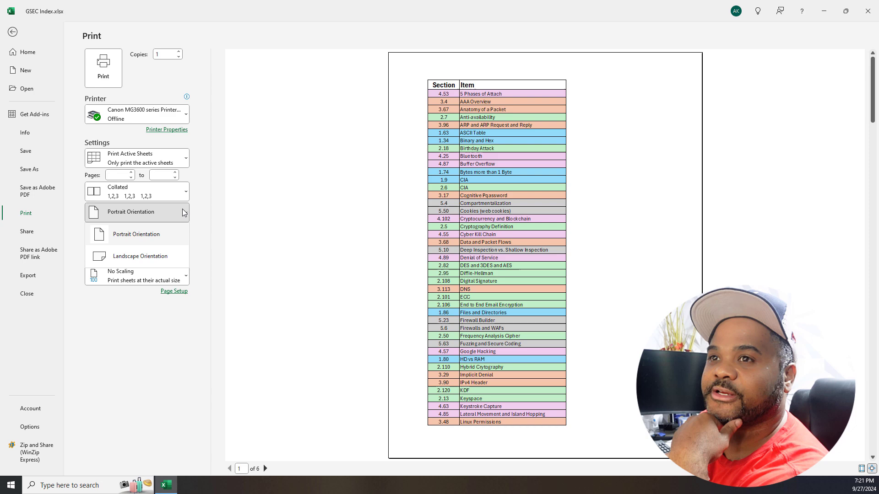
left_click(167, 256)
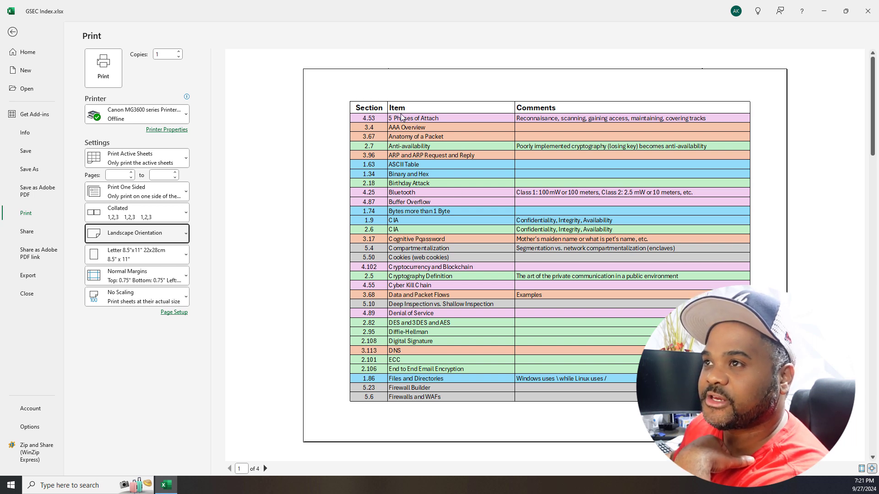
scroll(407, 119, "down", 6)
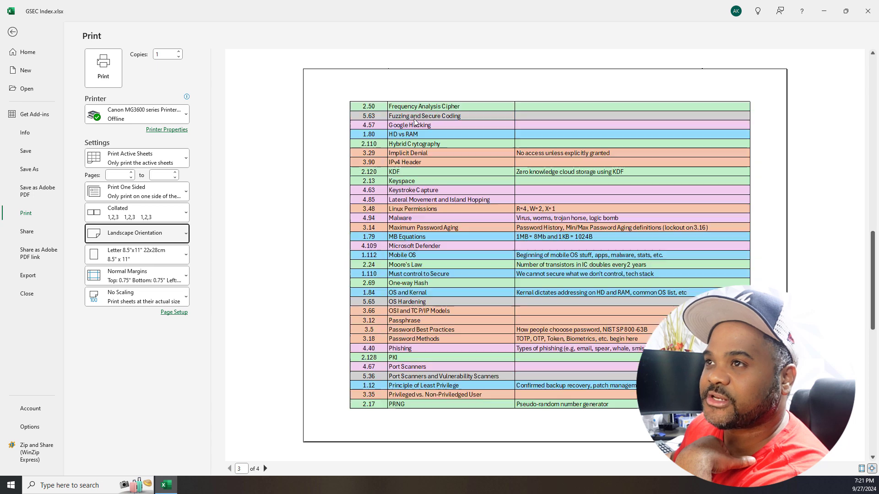
scroll(415, 123, "up", 1)
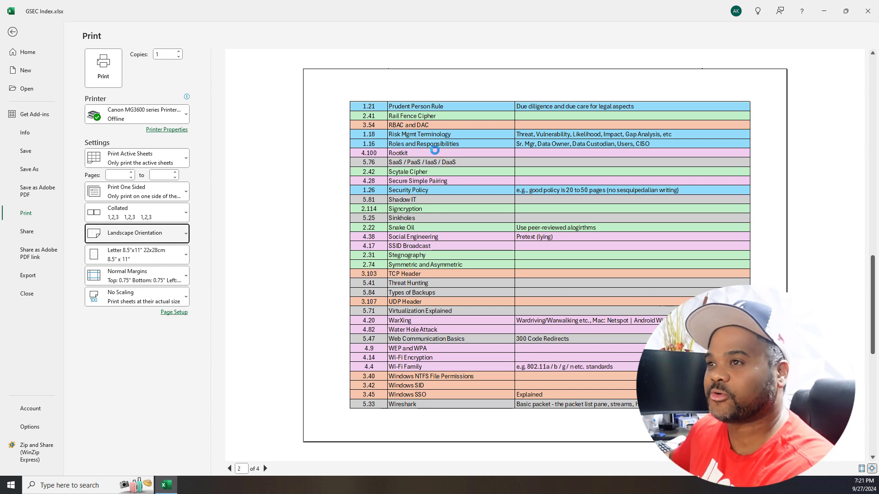
scroll(435, 150, "up", 1)
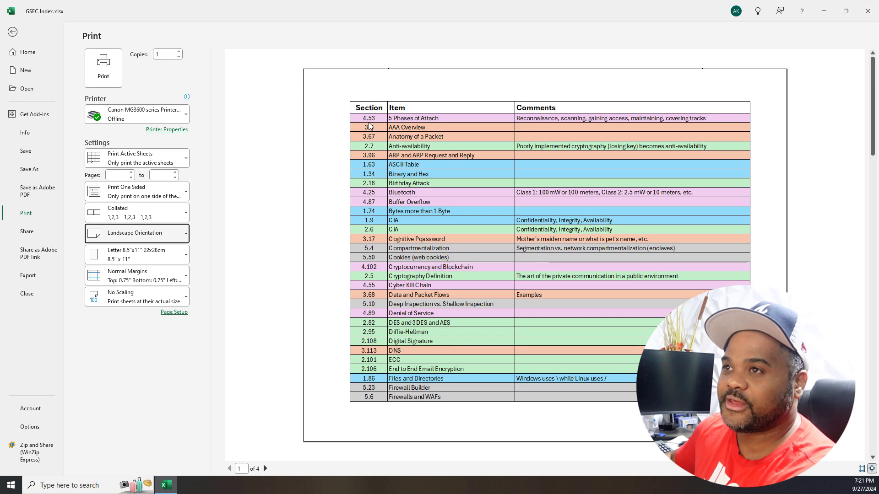